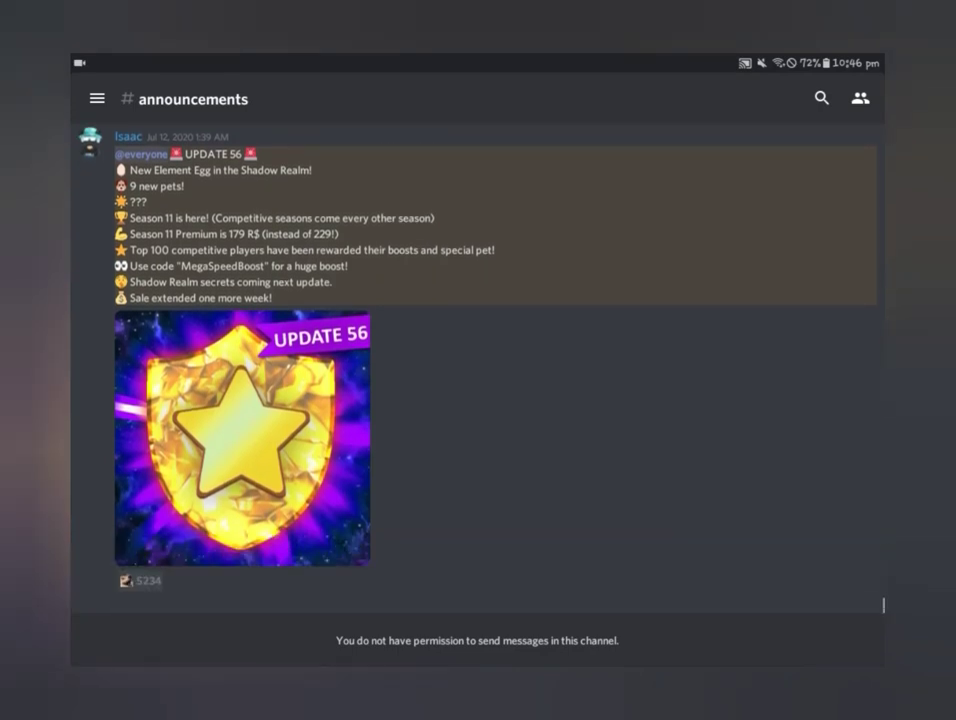
{"action": "scroll", "coordinate": [478, 400], "scroll_direction": "up", "scroll_amount": 2}
{"action": "scroll", "coordinate": [478, 400], "scroll_direction": "up", "scroll_amount": 2}
{"action": "scroll", "coordinate": [478, 400], "scroll_direction": "up", "scroll_amount": 1}
{"action": "scroll", "coordinate": [478, 400], "scroll_direction": "down", "scroll_amount": 3}
{"action": "scroll", "coordinate": [478, 400], "scroll_direction": "down", "scroll_amount": 2}
{"action": "scroll", "coordinate": [478, 400], "scroll_direction": "up", "scroll_amount": 3}
{"action": "scroll", "coordinate": [478, 400], "scroll_direction": "up", "scroll_amount": 2}
{"action": "scroll", "coordinate": [478, 400], "scroll_direction": "up", "scroll_amount": 3}
{"action": "scroll", "coordinate": [478, 400], "scroll_direction": "up", "scroll_amount": 1}
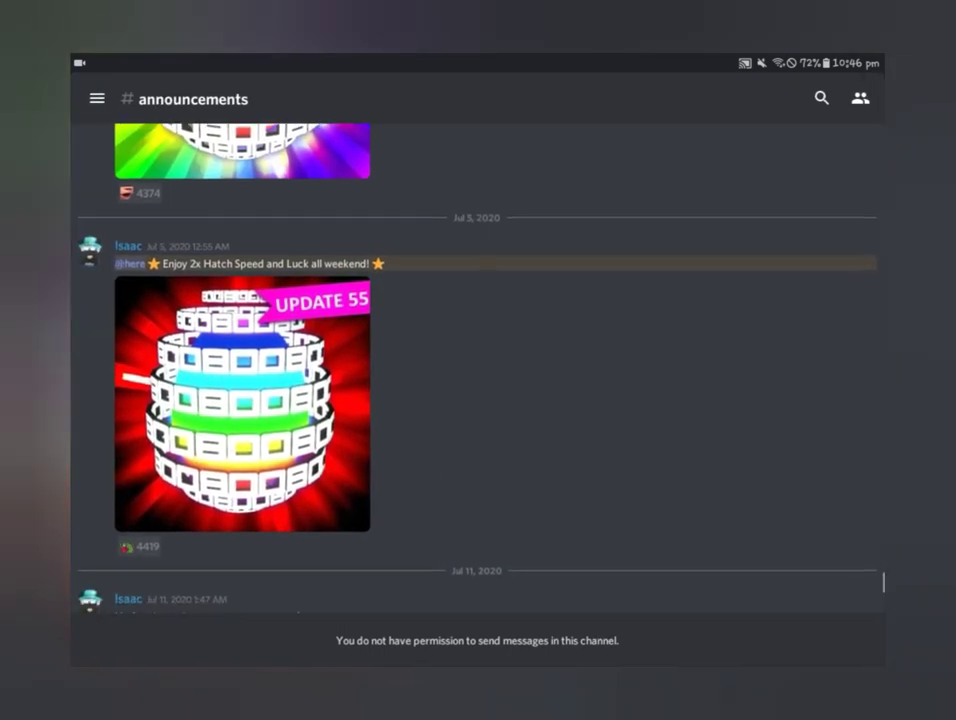
{"action": "scroll", "coordinate": [478, 400], "scroll_direction": "up", "scroll_amount": 3}
{"action": "scroll", "coordinate": [478, 400], "scroll_direction": "up", "scroll_amount": 2}
{"action": "scroll", "coordinate": [478, 400], "scroll_direction": "up", "scroll_amount": 2}
{"action": "scroll", "coordinate": [478, 400], "scroll_direction": "up", "scroll_amount": 3}
{"action": "scroll", "coordinate": [478, 400], "scroll_direction": "up", "scroll_amount": 3}
{"action": "scroll", "coordinate": [478, 400], "scroll_direction": "up", "scroll_amount": 3}
{"action": "scroll", "coordinate": [478, 400], "scroll_direction": "up", "scroll_amount": 1}
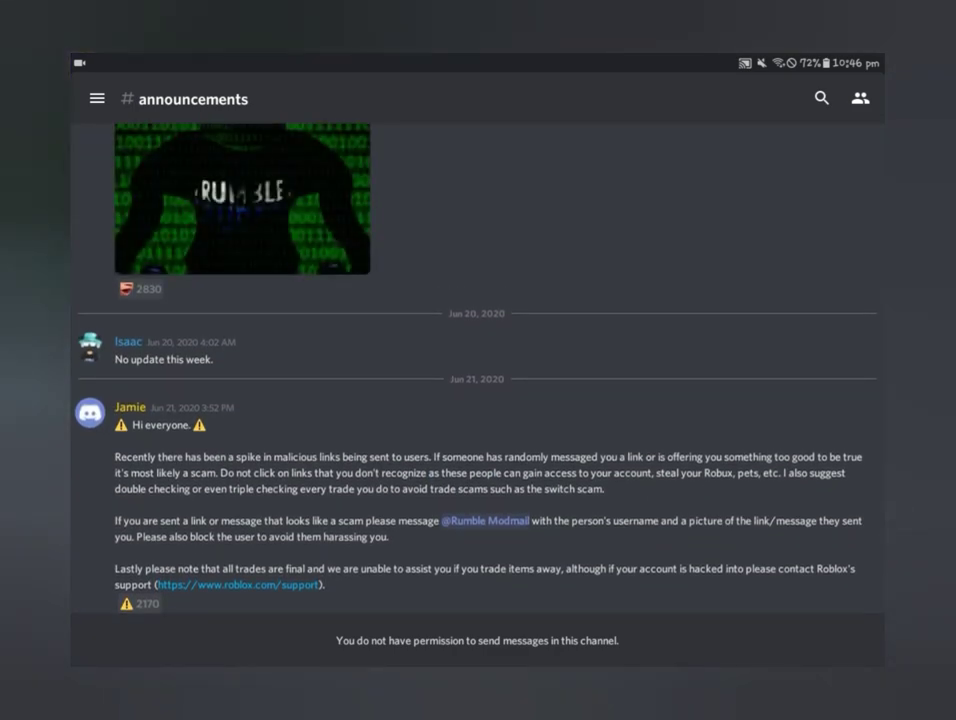
{"action": "scroll", "coordinate": [478, 400], "scroll_direction": "up", "scroll_amount": 2}
{"action": "scroll", "coordinate": [478, 400], "scroll_direction": "up", "scroll_amount": 3}
{"action": "scroll", "coordinate": [478, 400], "scroll_direction": "down", "scroll_amount": 2}
{"action": "scroll", "coordinate": [478, 400], "scroll_direction": "down", "scroll_amount": 3}
{"action": "scroll", "coordinate": [478, 400], "scroll_direction": "down", "scroll_amount": 2}
{"action": "scroll", "coordinate": [478, 400], "scroll_direction": "down", "scroll_amount": 2}
{"action": "scroll", "coordinate": [478, 400], "scroll_direction": "down", "scroll_amount": 5}
{"action": "scroll", "coordinate": [478, 400], "scroll_direction": "down", "scroll_amount": 8}
{"action": "scroll", "coordinate": [478, 400], "scroll_direction": "down", "scroll_amount": 6}
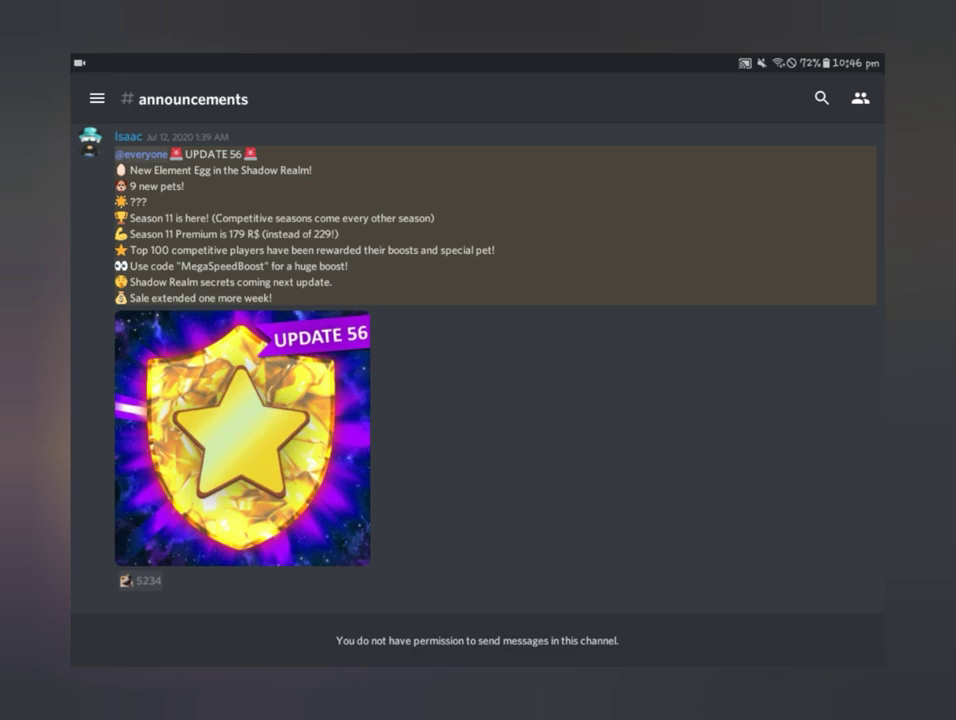
{"action": "scroll", "coordinate": [478, 400], "scroll_direction": "up", "scroll_amount": 4}
{"action": "scroll", "coordinate": [478, 400], "scroll_direction": "up", "scroll_amount": 3}
{"action": "scroll", "coordinate": [478, 400], "scroll_direction": "down", "scroll_amount": 4}
{"action": "scroll", "coordinate": [478, 400], "scroll_direction": "down", "scroll_amount": 3}
{"action": "scroll", "coordinate": [478, 400], "scroll_direction": "up", "scroll_amount": 3}
{"action": "scroll", "coordinate": [478, 400], "scroll_direction": "up", "scroll_amount": 4}
{"action": "scroll", "coordinate": [478, 400], "scroll_direction": "up", "scroll_amount": 1}
{"action": "scroll", "coordinate": [478, 400], "scroll_direction": "down", "scroll_amount": 4}
{"action": "scroll", "coordinate": [478, 400], "scroll_direction": "up", "scroll_amount": 2}
{"action": "scroll", "coordinate": [478, 400], "scroll_direction": "up", "scroll_amount": 2}
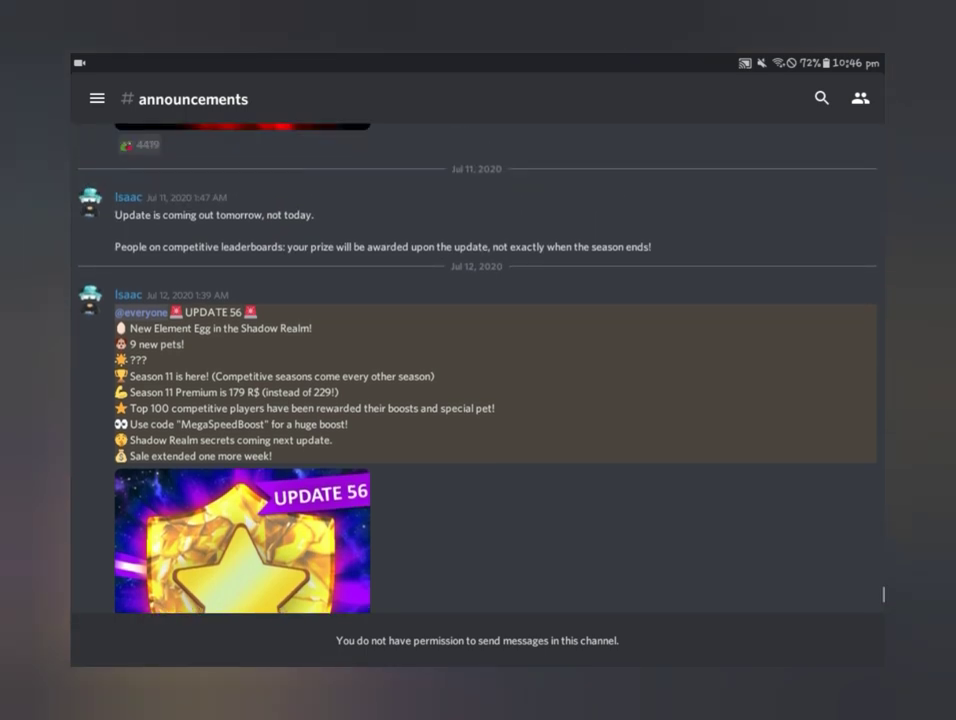
{"action": "scroll", "coordinate": [478, 400], "scroll_direction": "up", "scroll_amount": 3}
{"action": "scroll", "coordinate": [478, 400], "scroll_direction": "up", "scroll_amount": 2}
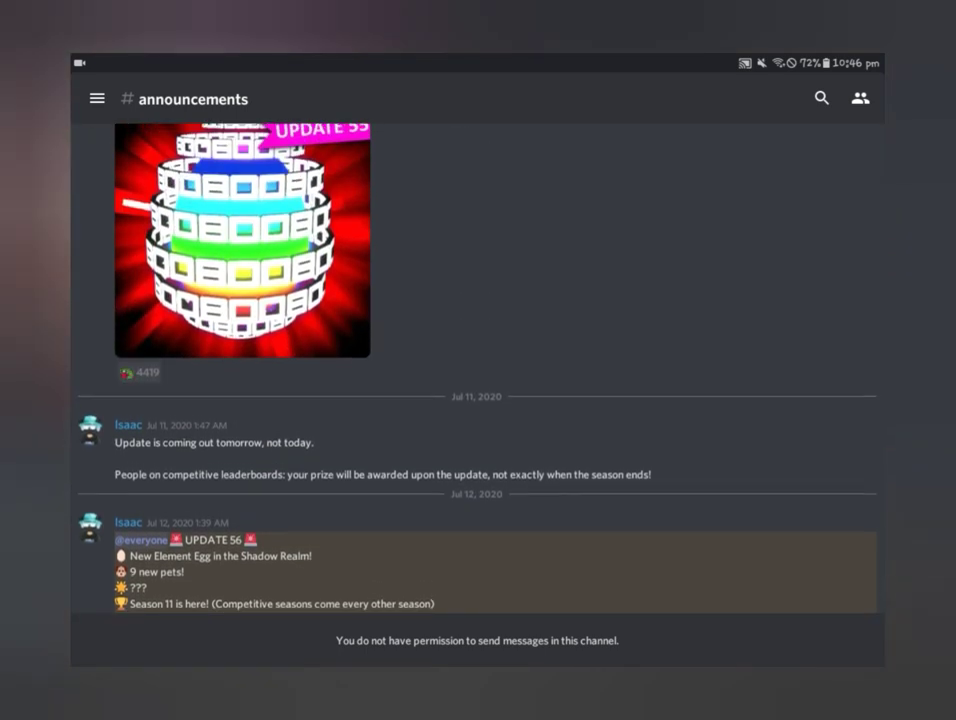
{"action": "scroll", "coordinate": [478, 400], "scroll_direction": "down", "scroll_amount": 4}
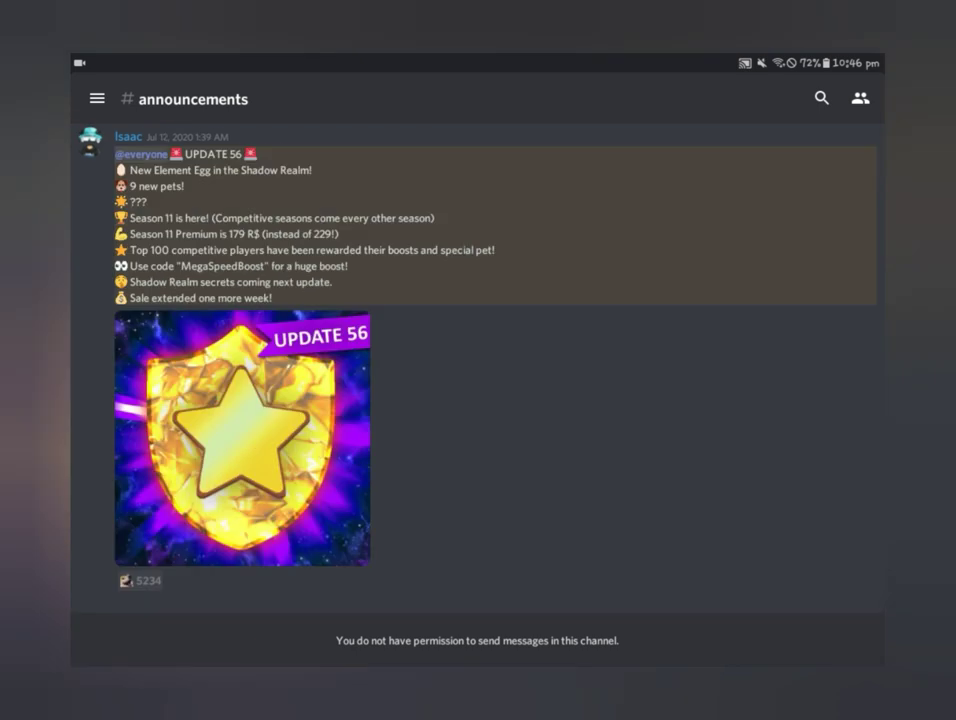
{"action": "scroll", "coordinate": [478, 400], "scroll_direction": "up", "scroll_amount": 1}
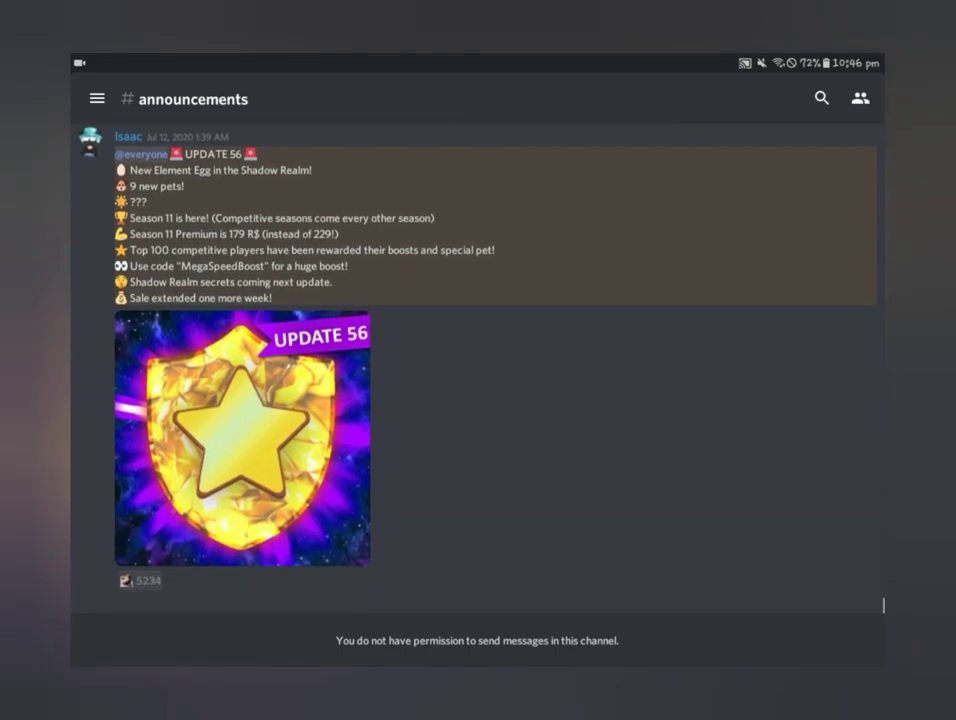